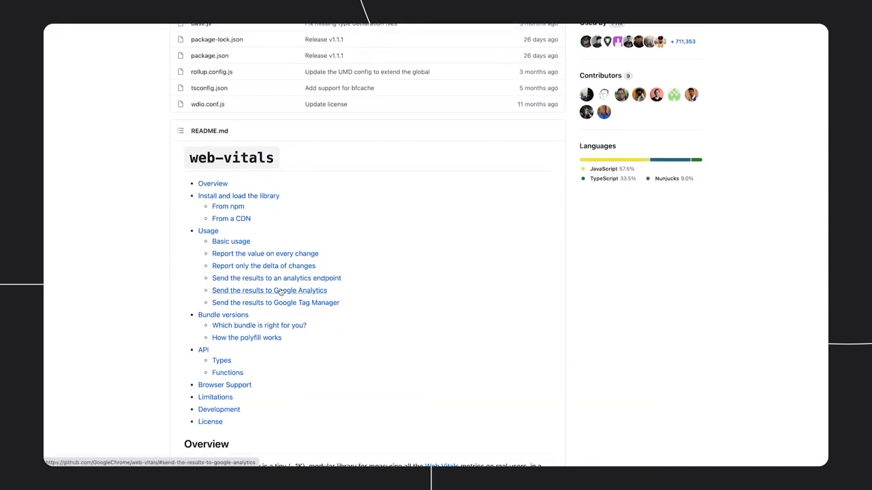
Step: Review the web-vitals README section on sending results to Google Analytics, including the gtag.js example for Google Analytics 4
click(281, 292)
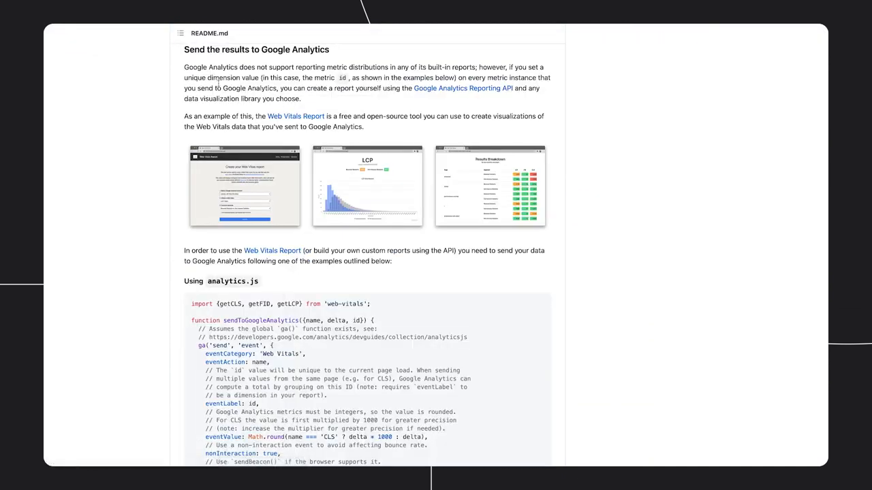
scroll(218, 97, down, 1)
scroll(236, 362, down, 8)
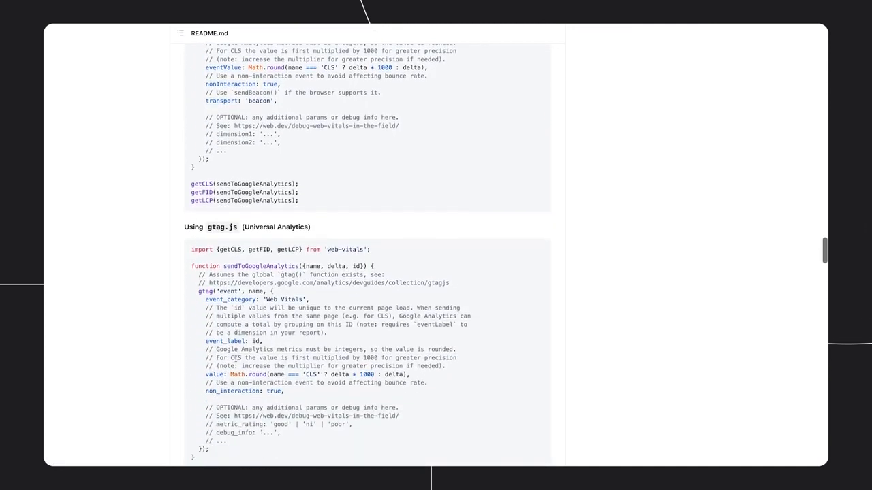
scroll(236, 362, down, 5)
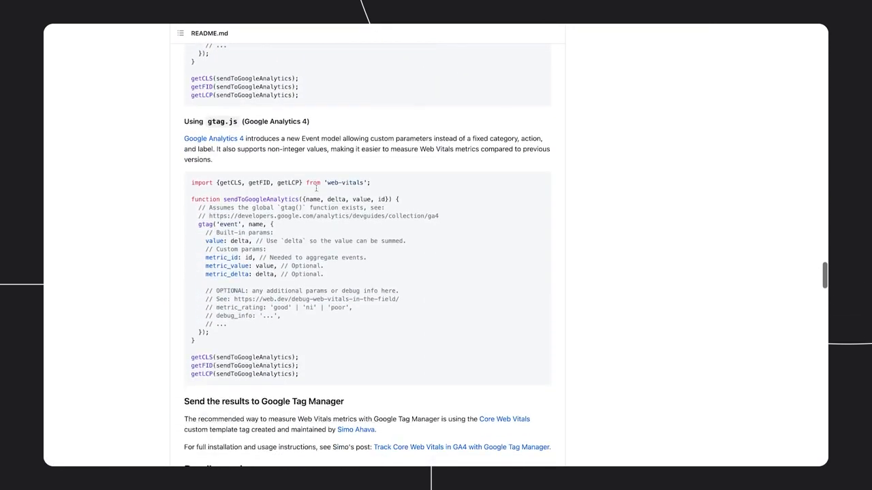
drag(307, 127, 245, 126)
click(256, 134)
scroll(257, 136, down, 1)
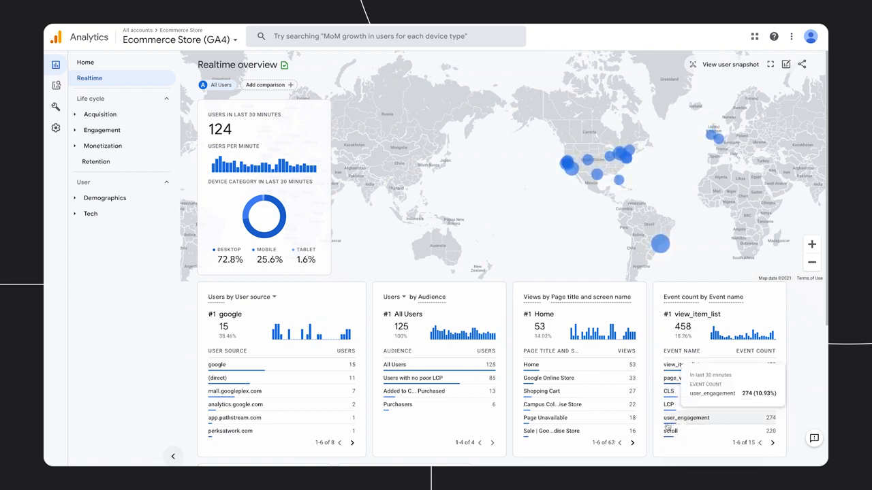
Step: In Google Analytics, drill into the LCP event in the realtime event counts and open its metric_rating parameter
mouse_move(699, 408)
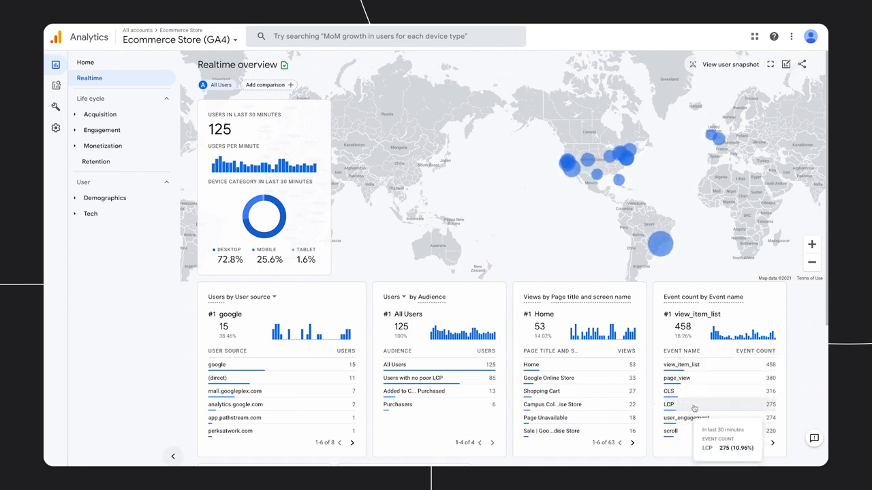
click(699, 405)
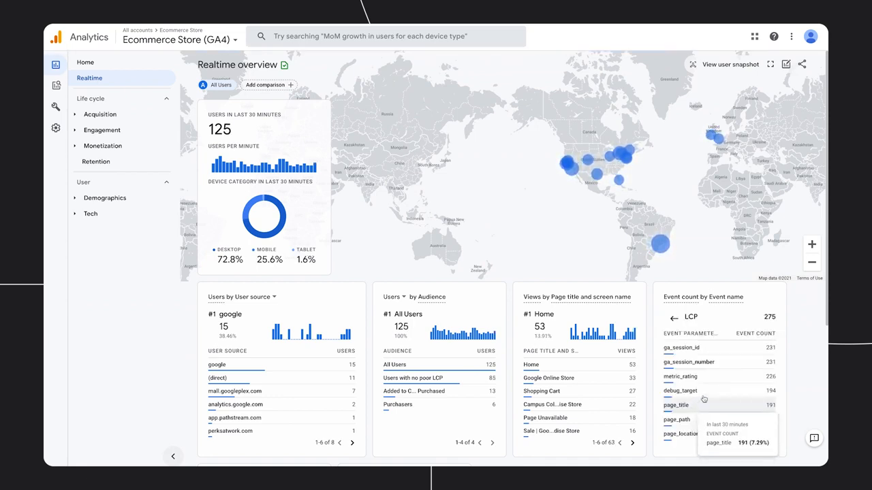
mouse_move(782, 334)
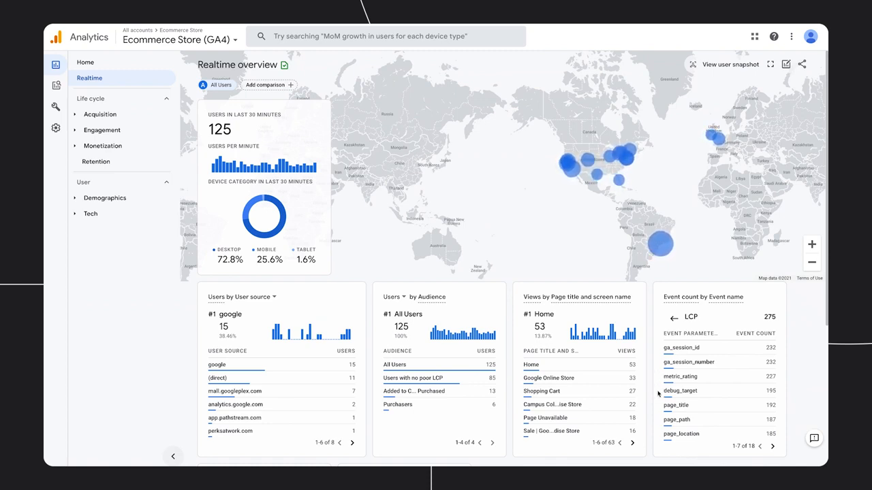
mouse_move(684, 398)
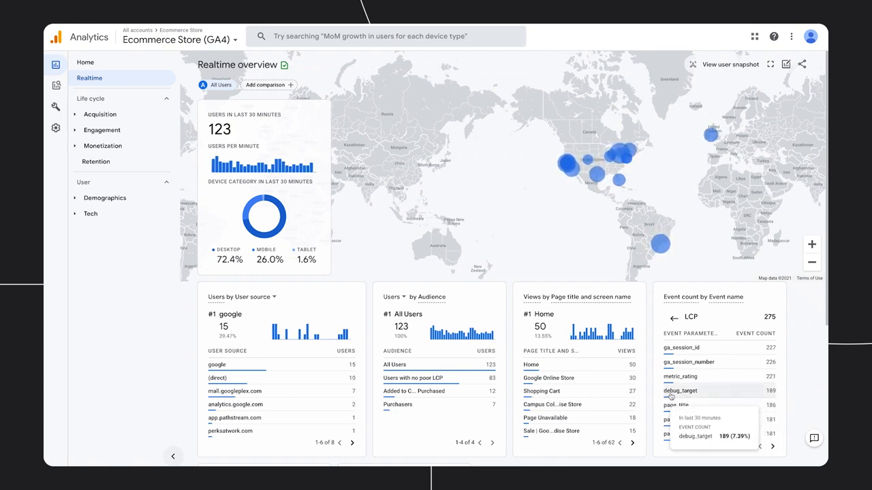
mouse_move(683, 381)
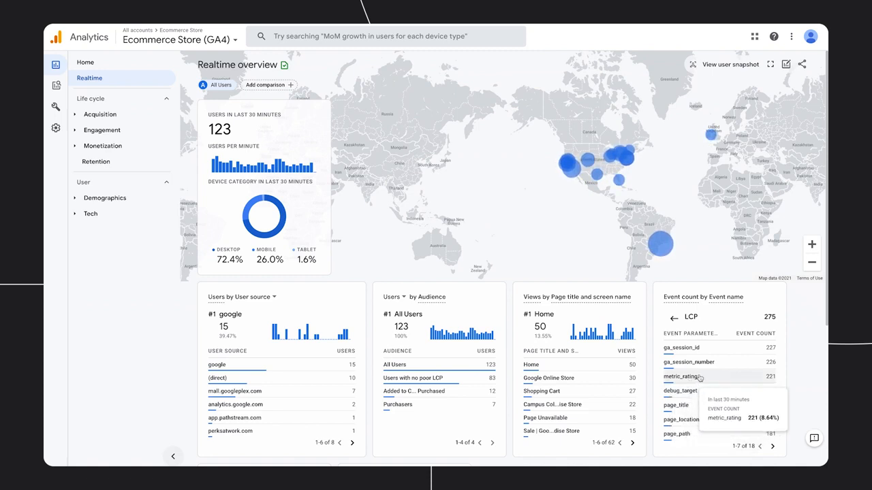
click(699, 378)
mouse_move(679, 373)
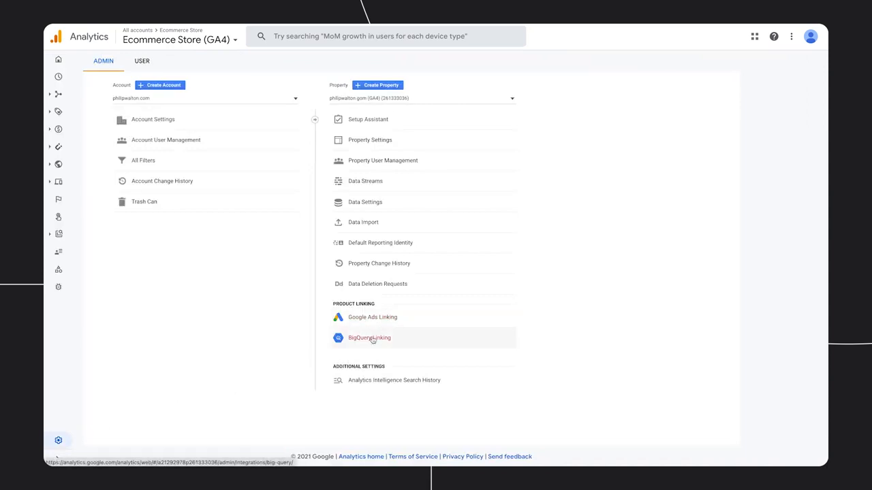
Step: Start a new BigQuery link for the GA4 property and choose the Web Vitals GA4 project
click(373, 340)
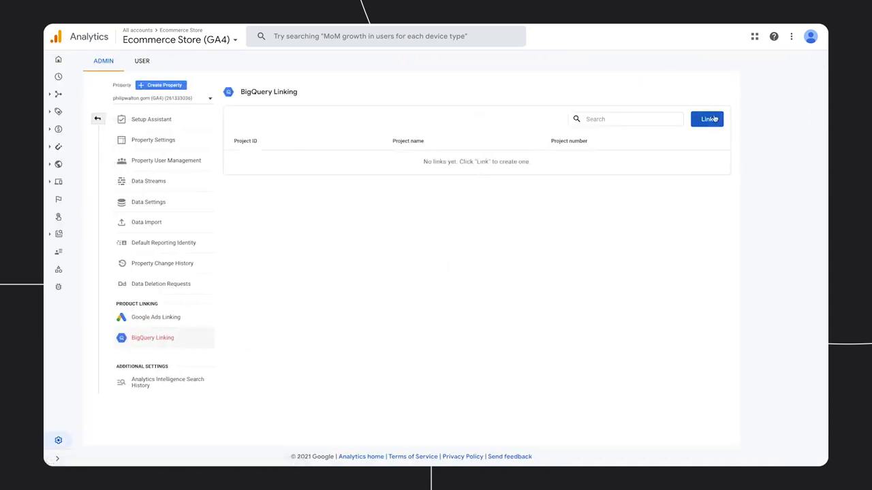
click(712, 120)
click(707, 145)
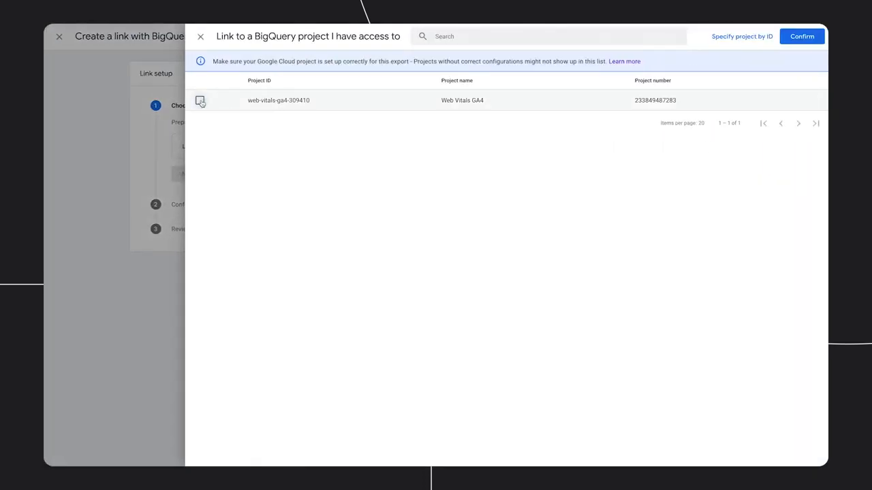
click(200, 101)
click(790, 37)
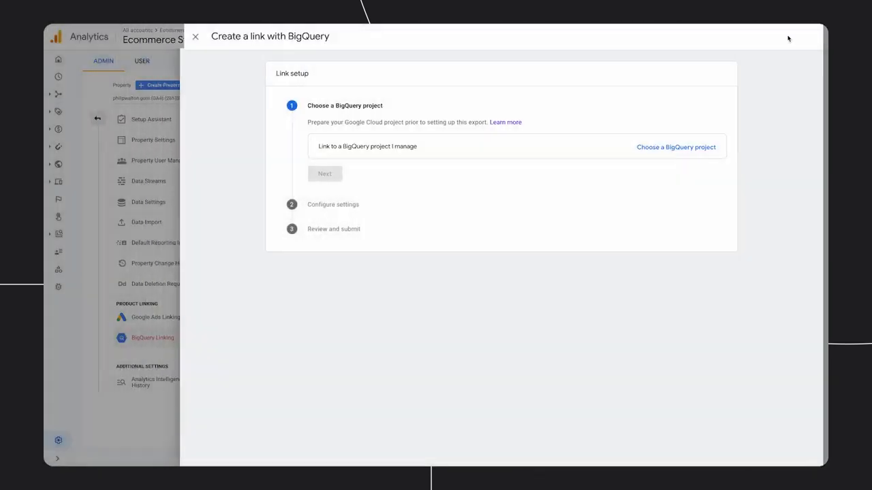
Step: Set the BigQuery export frequency to both Daily and Streaming, submit the link and close the setup
click(330, 240)
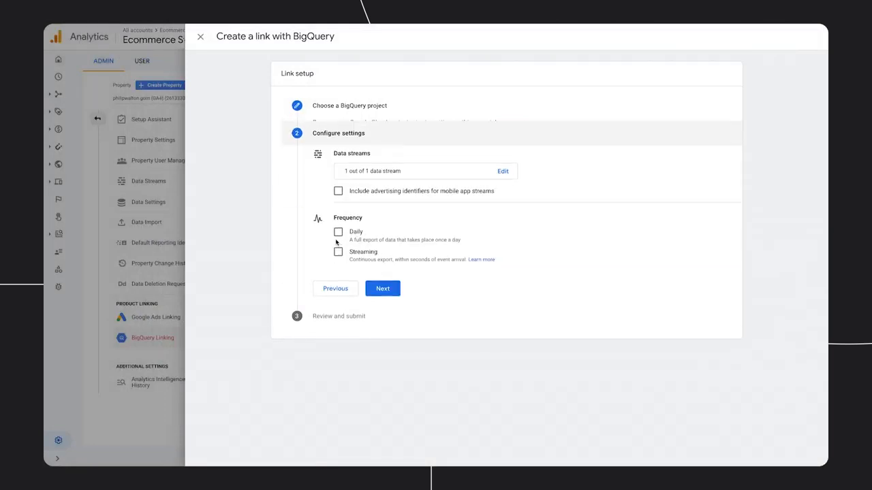
click(339, 229)
click(338, 249)
click(383, 286)
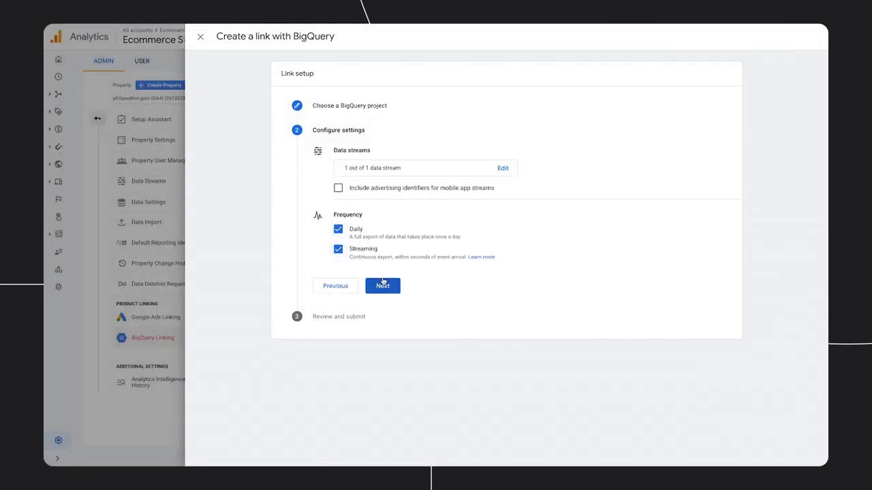
scroll(388, 402, down, 1)
click(390, 416)
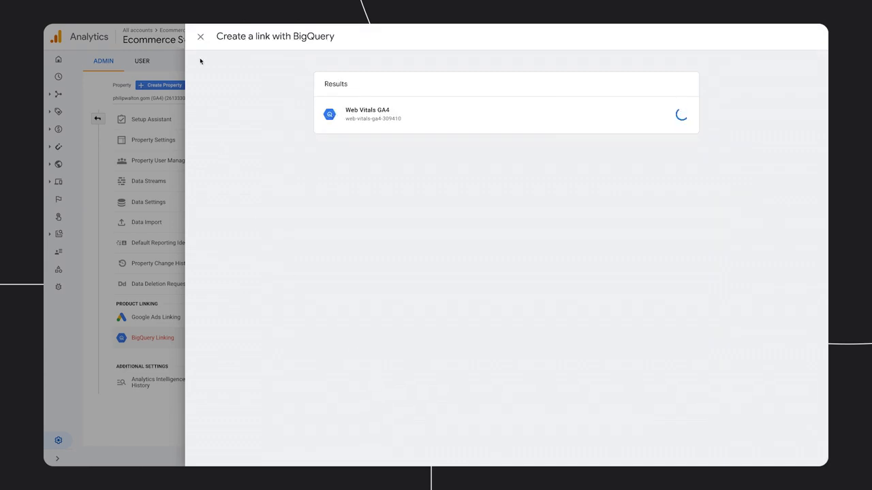
click(201, 39)
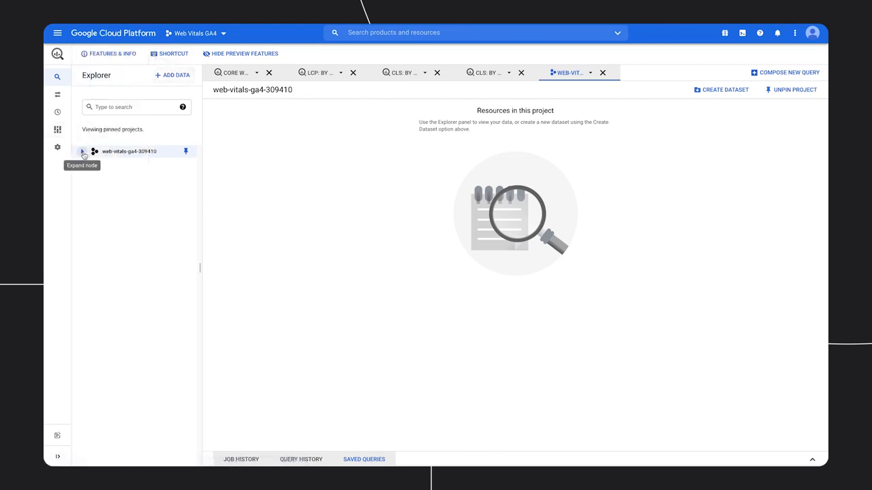
Step: In BigQuery, expand the web-vitals-ga4 project, open the events_ table and look through its previewed LCP and CLS event rows
click(82, 151)
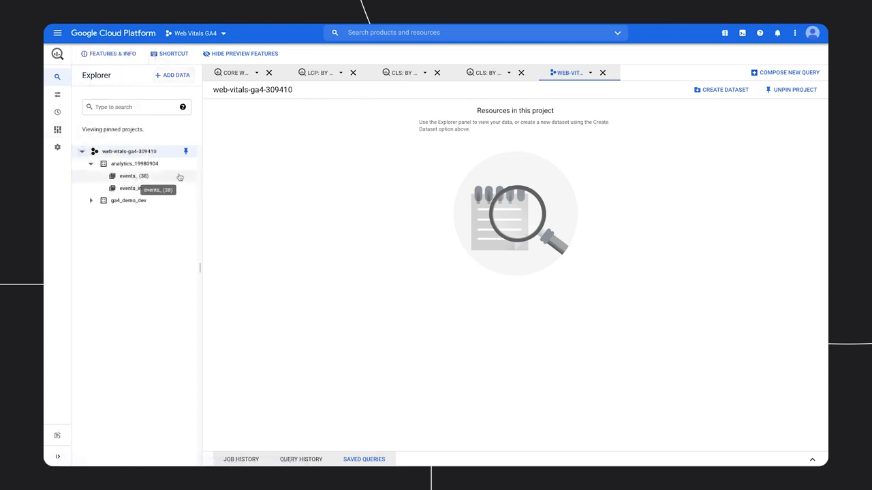
click(130, 177)
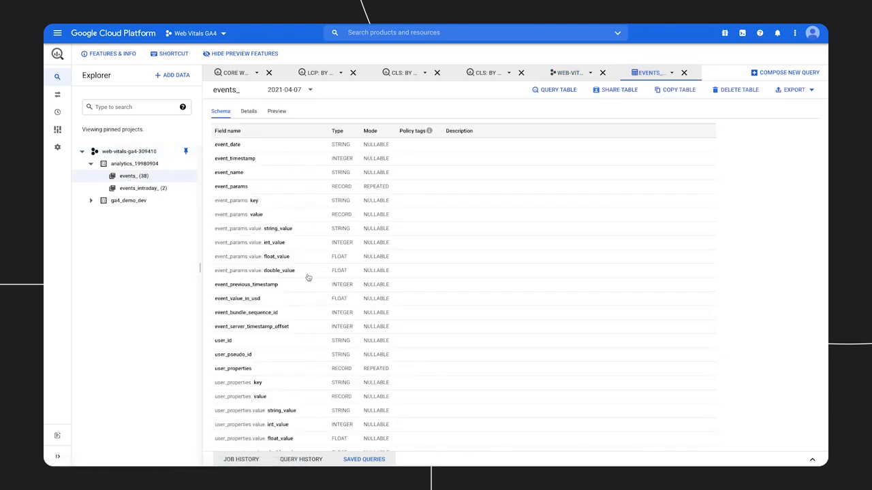
click(276, 111)
scroll(316, 220, down, 3)
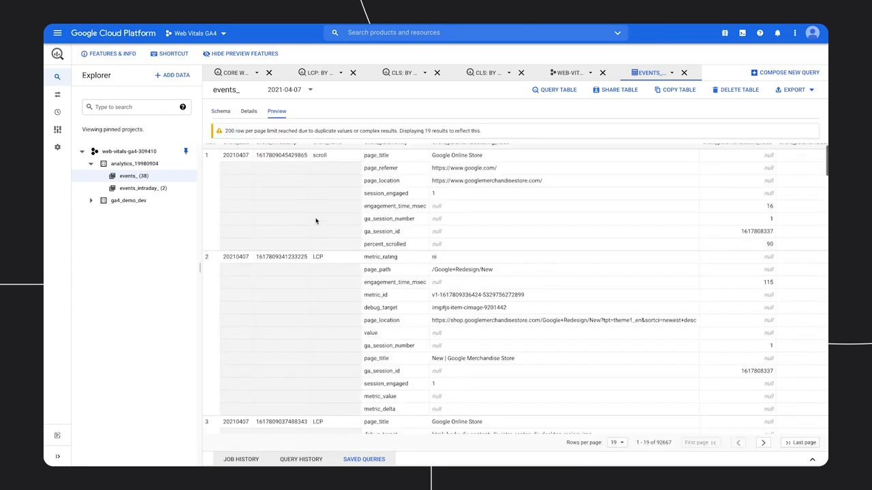
scroll(315, 221, down, 3)
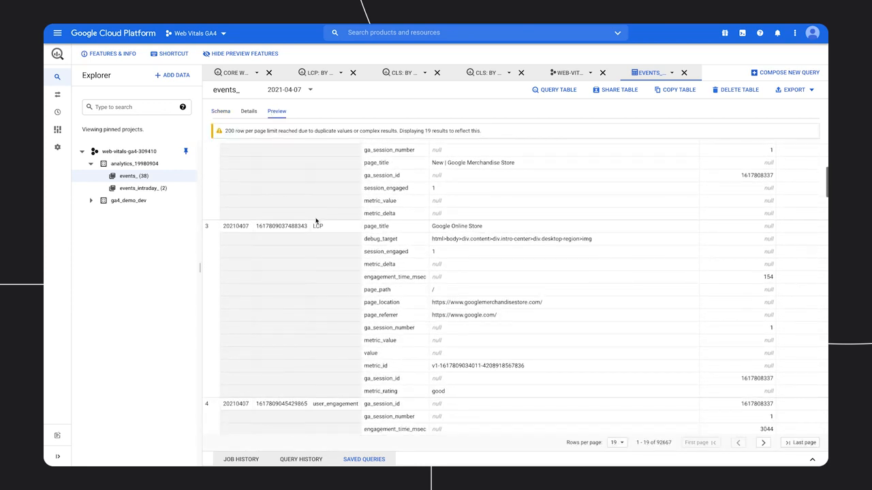
scroll(315, 221, down, 3)
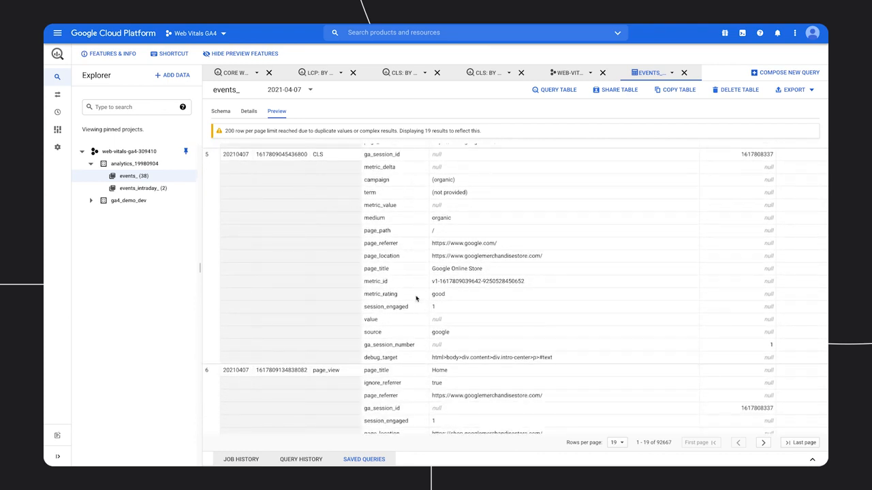
scroll(418, 161, up, 2)
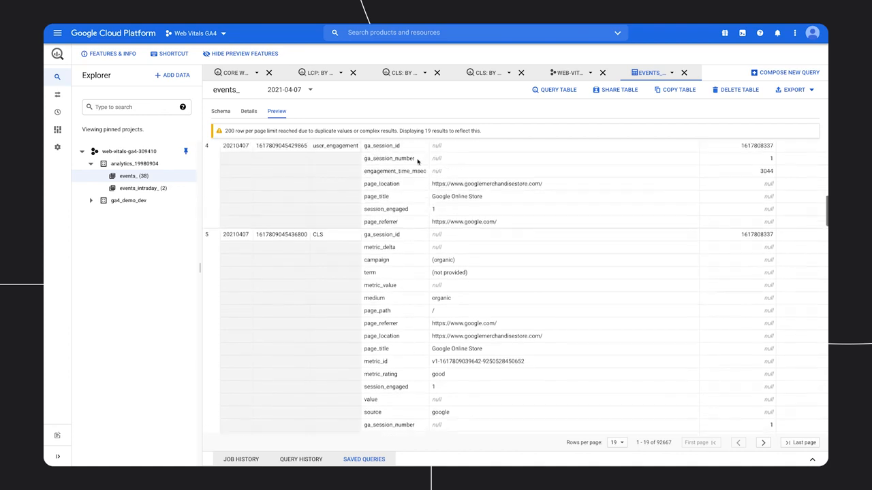
Step: Run the query for the 75th percentile of each Core Web Vital, and the query for LCP by page path
click(233, 73)
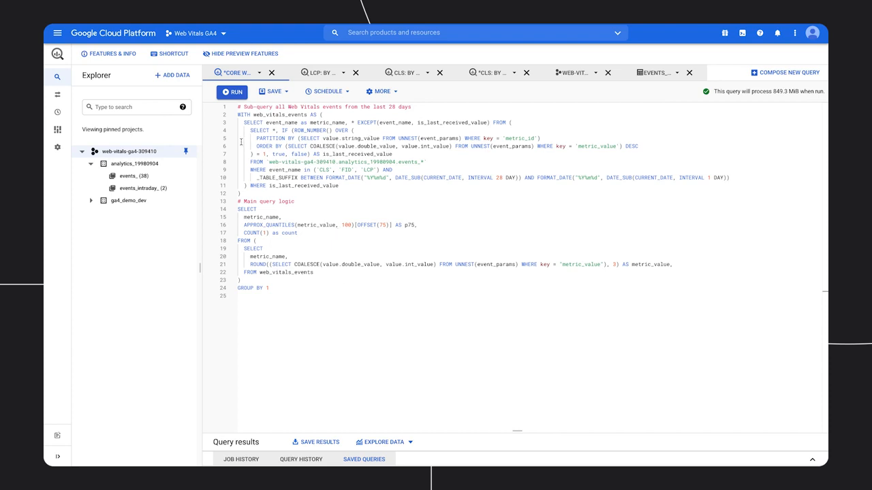
click(232, 92)
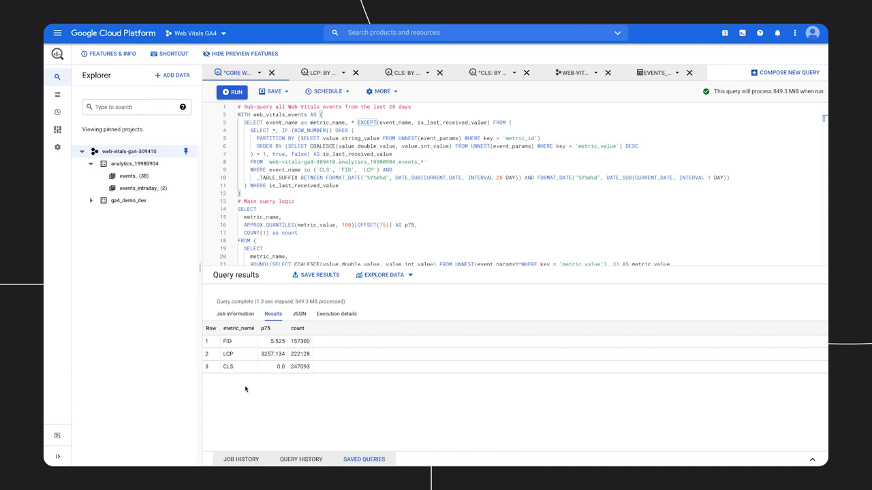
click(318, 75)
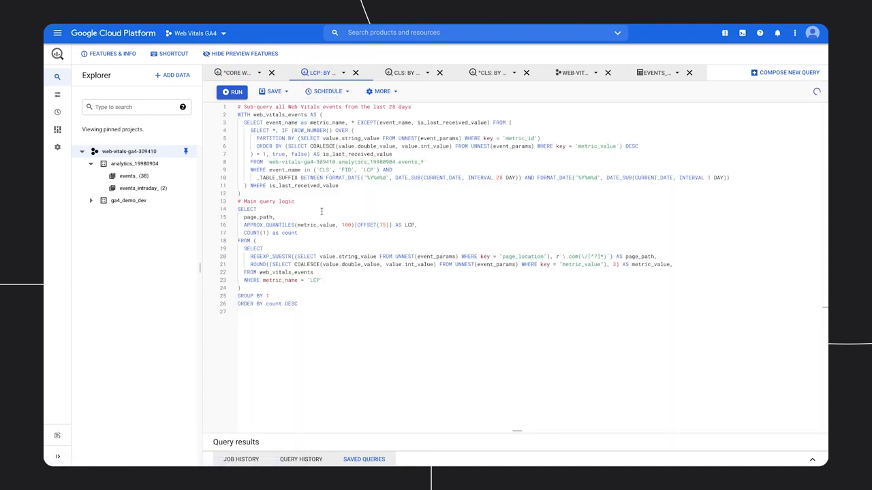
click(232, 93)
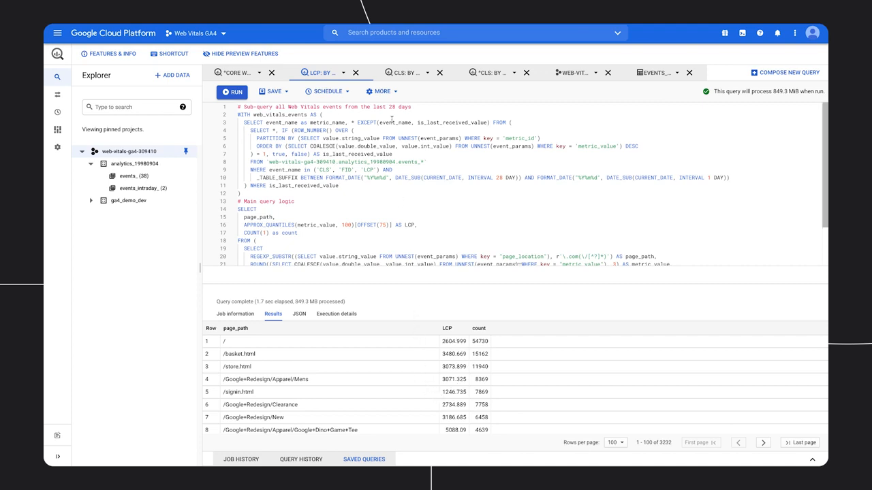
Step: Run the query that ranks pages with a count above 50 by descending CLS
click(402, 76)
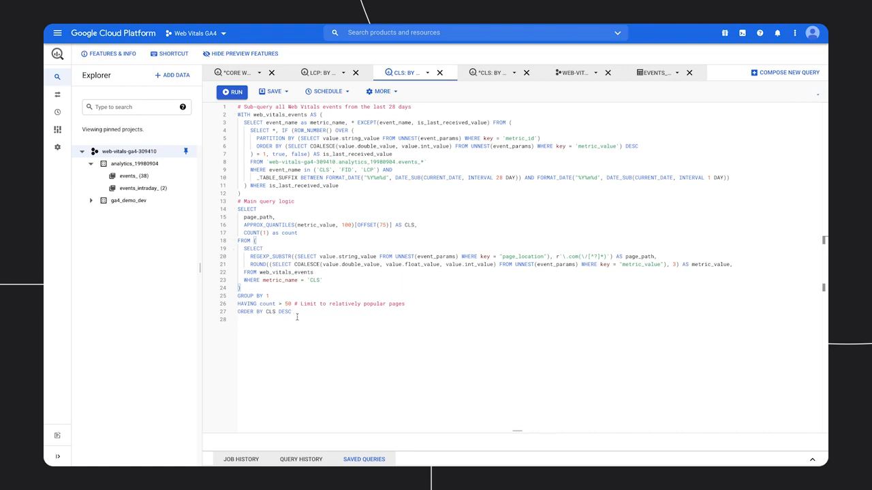
click(230, 92)
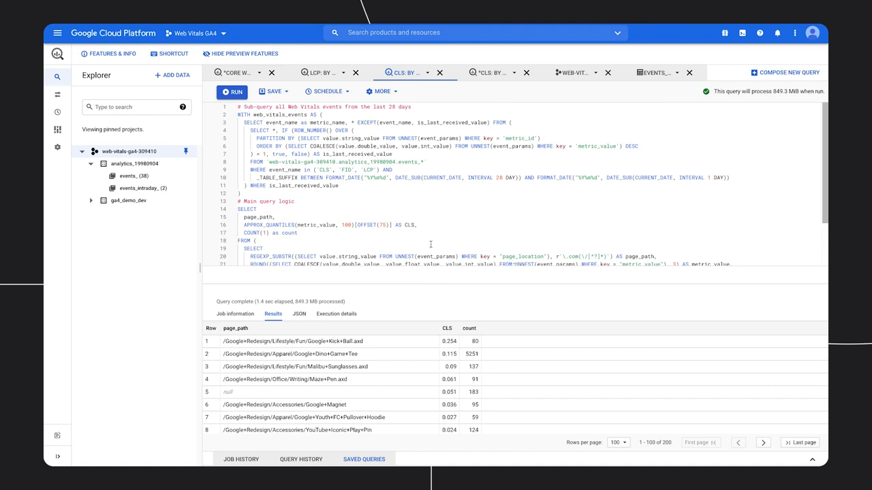
Step: Restrict the CLS by page query to mobile devices by adding "and device.category = 'mobile'" to the metric_name condition, and rerun it
scroll(430, 244, down, 2)
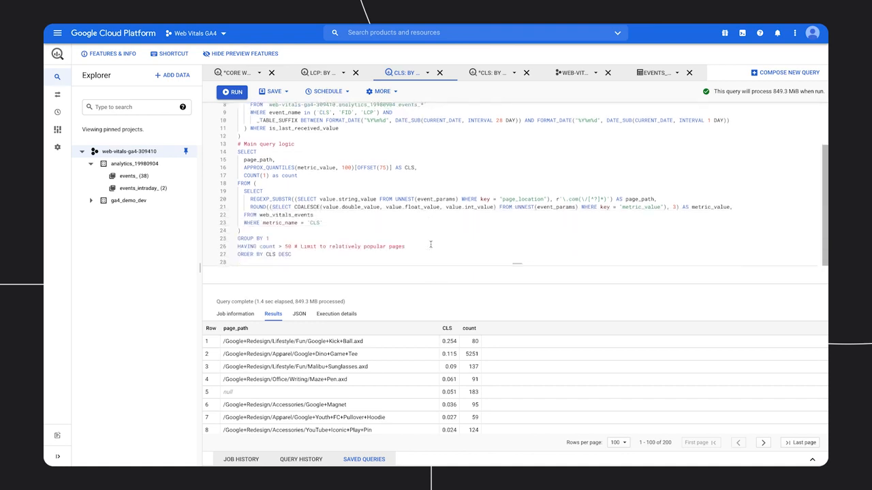
click(331, 223)
text(and device)
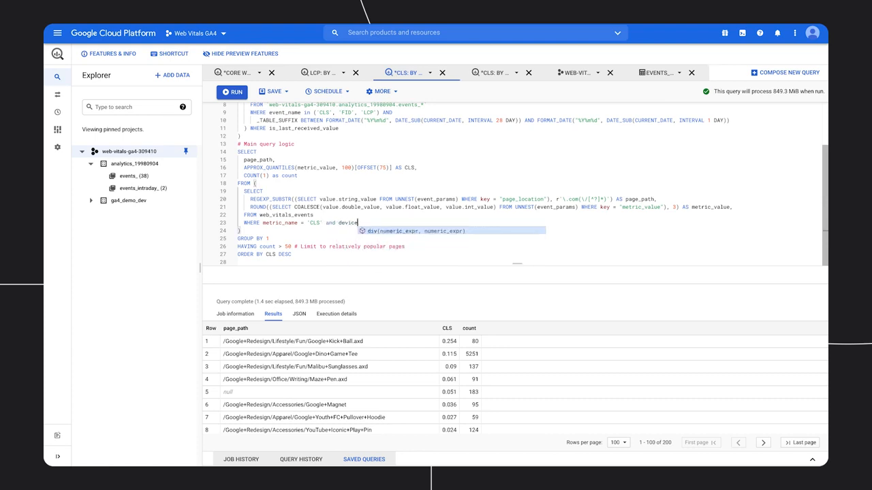
text(.category = 'mobile)
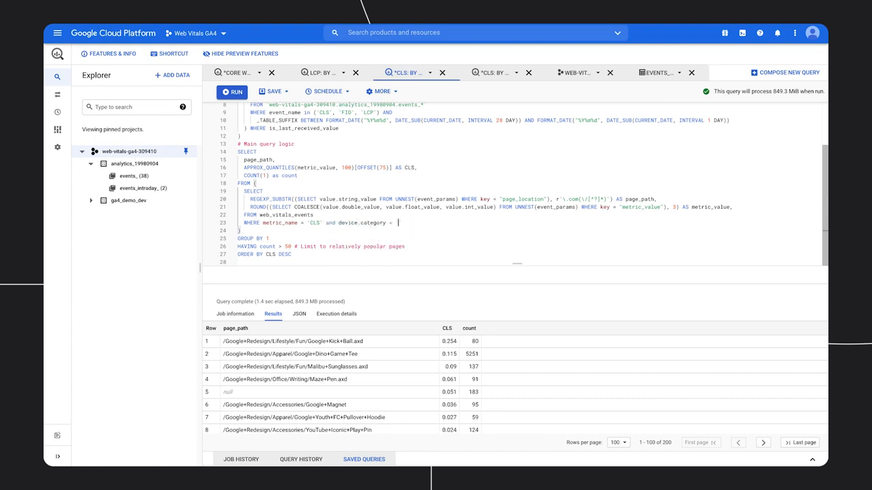
text(')
click(229, 91)
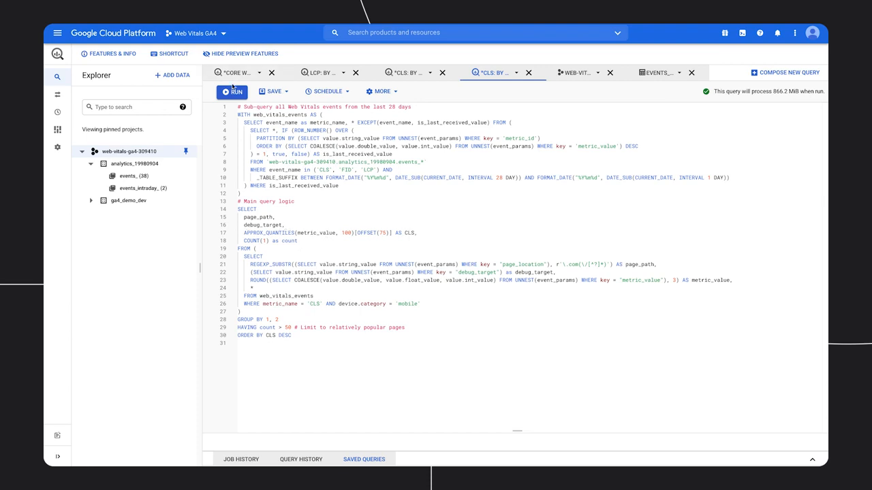
Step: Run the mobile CLS query grouped by page_path and debug_target, and enlarge the results area
click(231, 91)
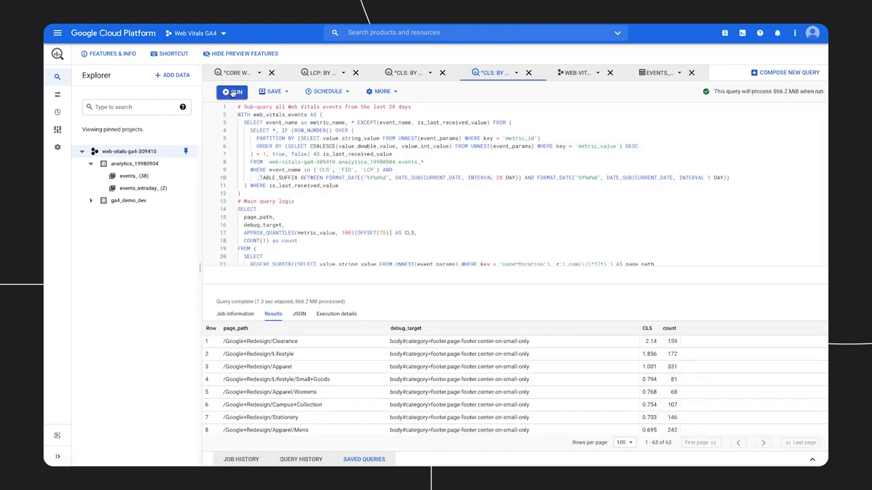
drag(451, 265, 454, 167)
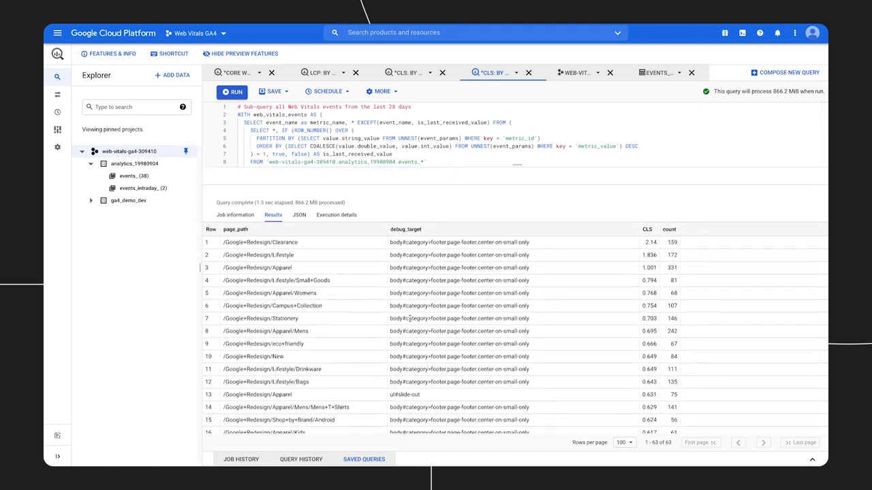
Step: Examine which debug targets and page paths have the highest CLS in the mobile query results
scroll(457, 380, down, 5)
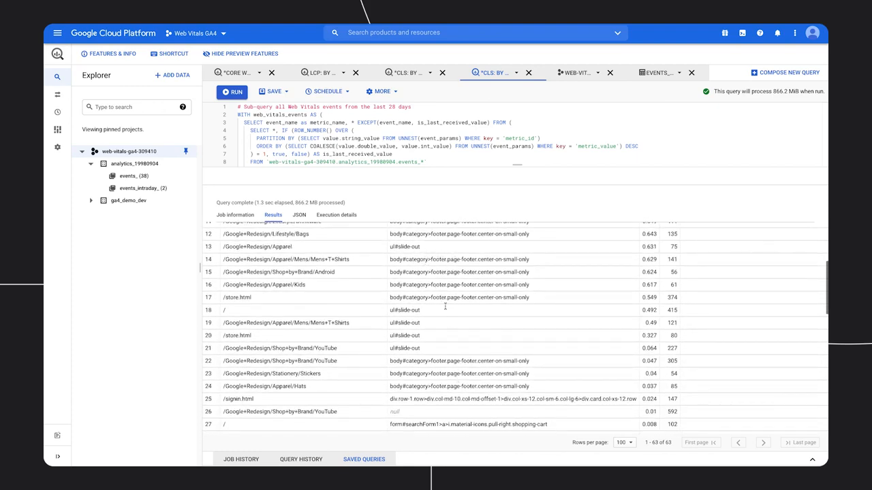
scroll(447, 310, down, 2)
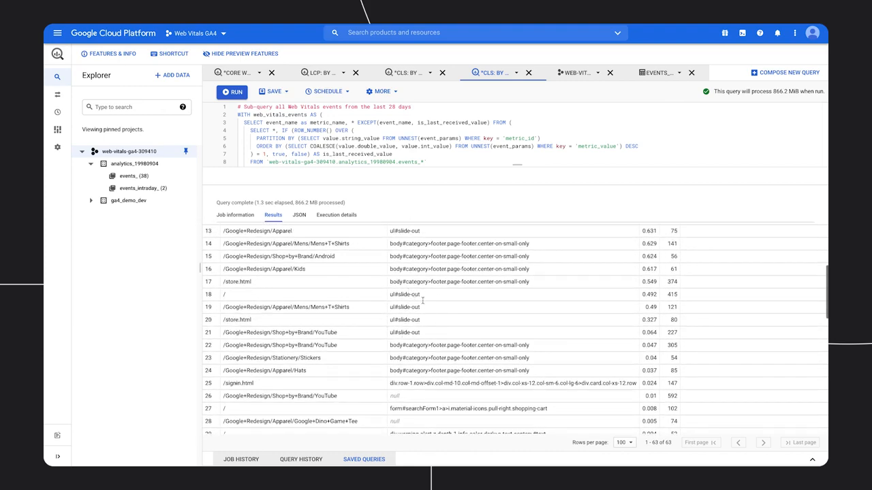
scroll(429, 311, up, 5)
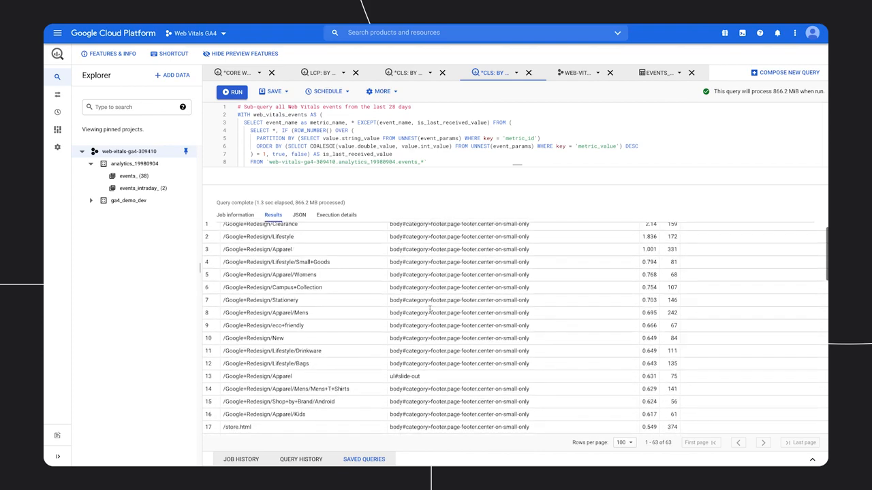
scroll(430, 311, down, 5)
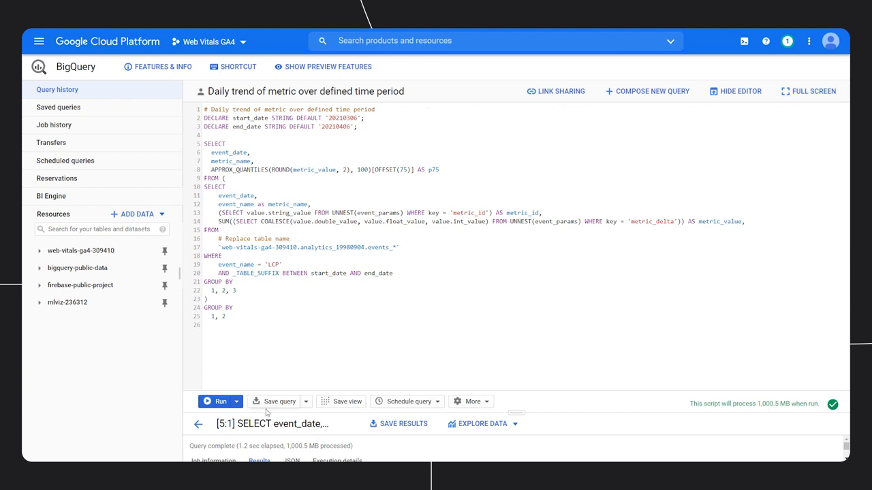
Step: Run the daily trend query for LCP from 20210306 to 20210406 and explore its results with Data Studio
click(209, 403)
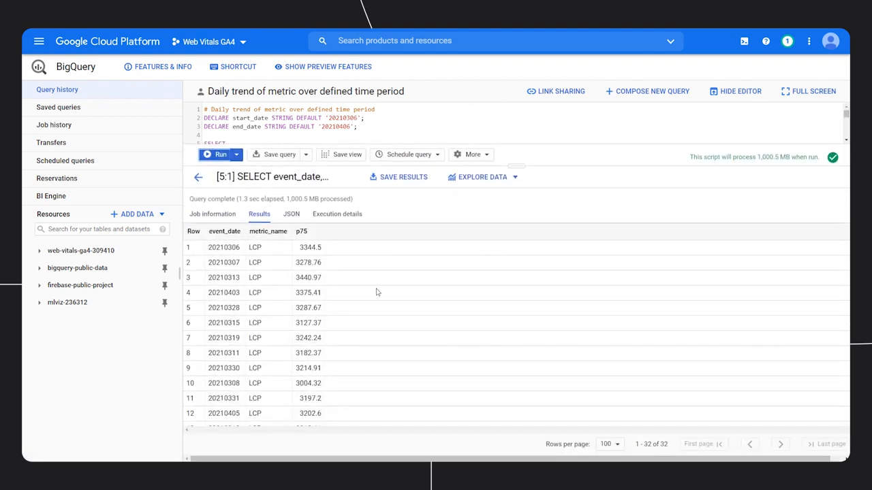
scroll(376, 292, down, 5)
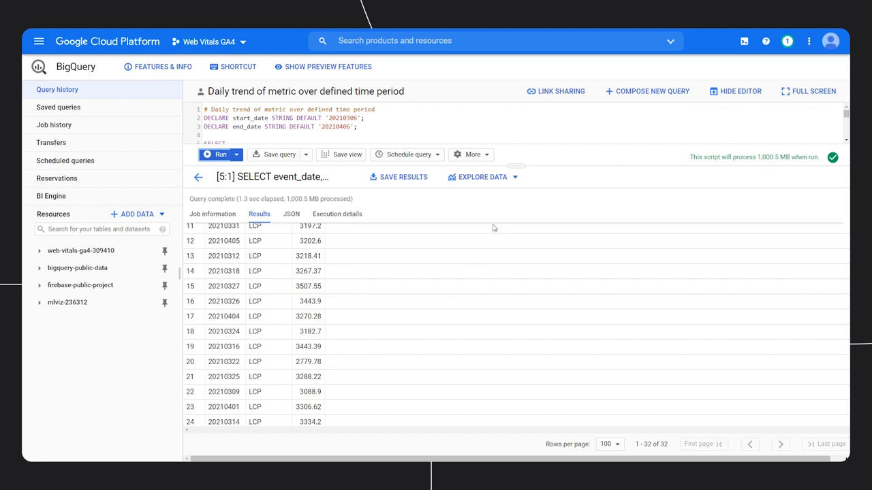
click(501, 179)
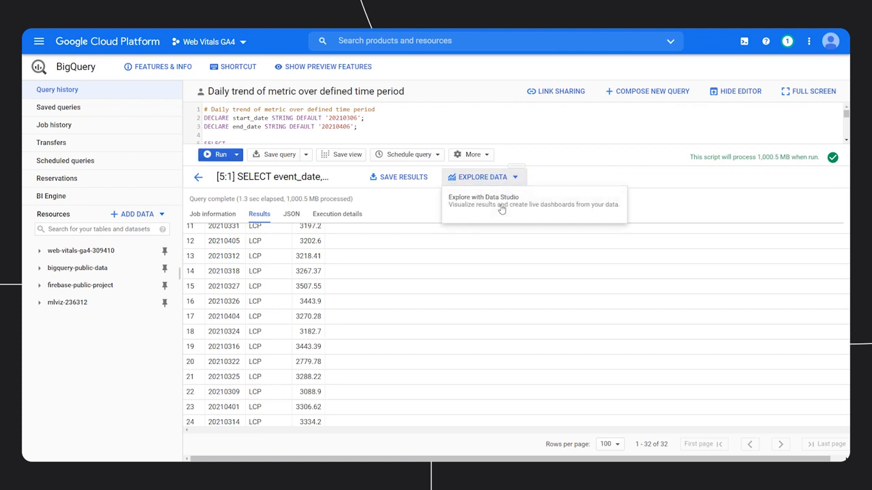
click(501, 208)
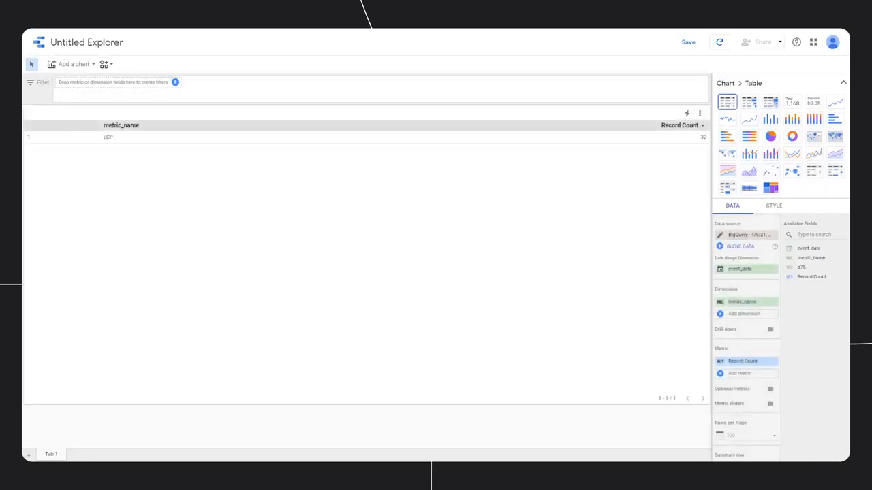
Step: Change the table to a time series chart and replace the Record Count metric with p75
click(834, 102)
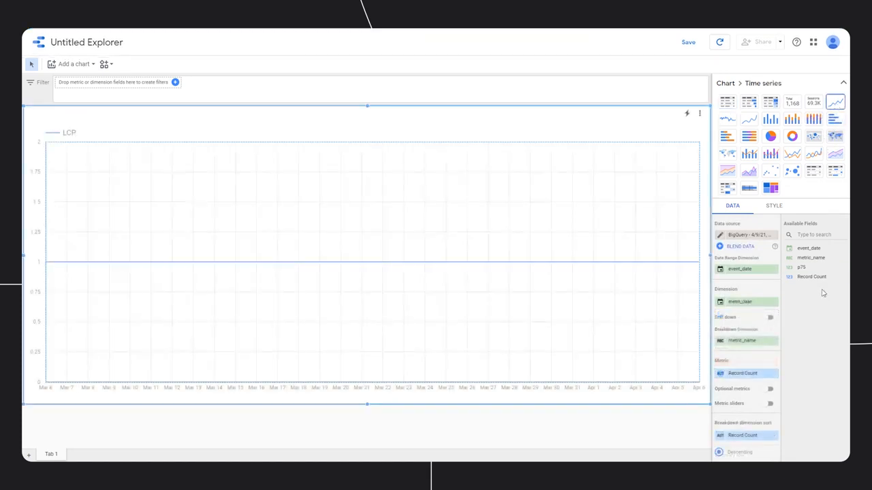
drag(817, 268, 762, 375)
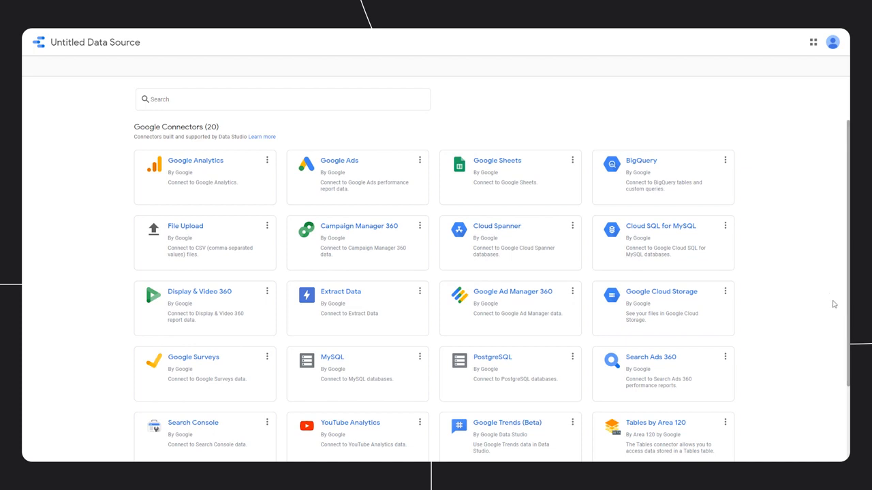
Step: Set up a data source with the BigQuery connector, selecting the Web Vitals GA4 project and a dataset in it
click(705, 194)
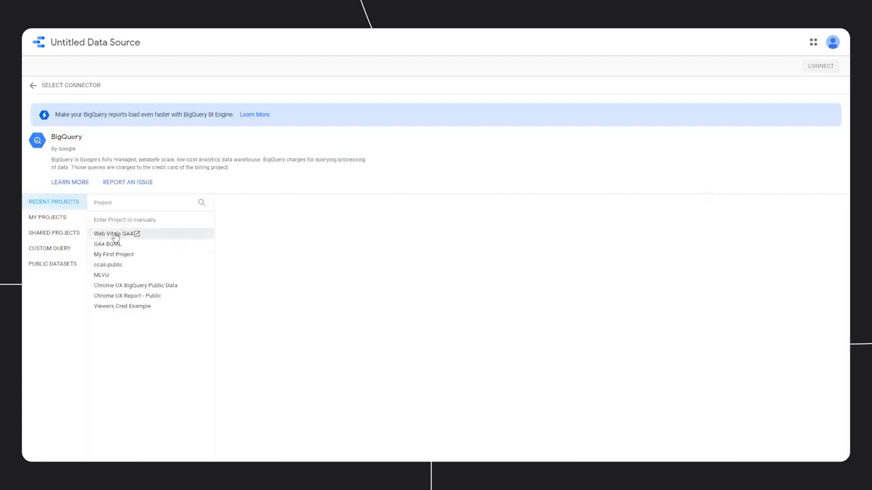
click(114, 235)
click(234, 220)
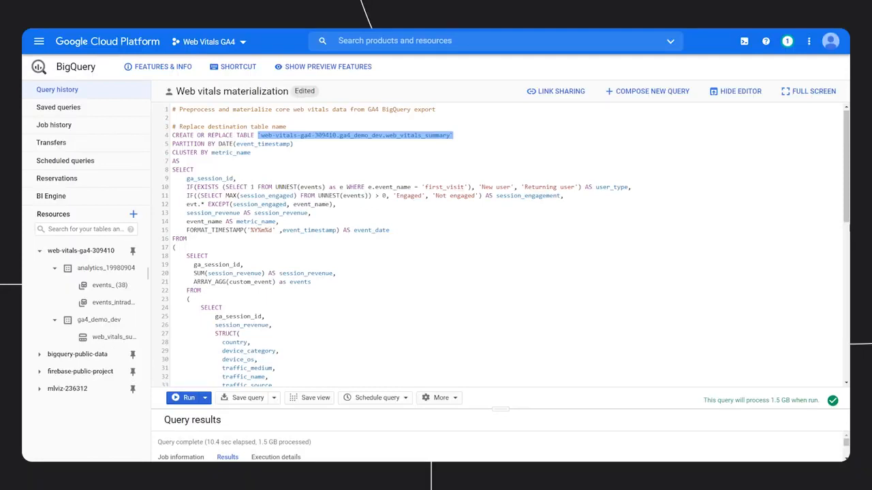
Step: In BigQuery, run the materialization query for the ga4_demo_dev.web_vitals_summary table and review the summary table's columns
click(188, 398)
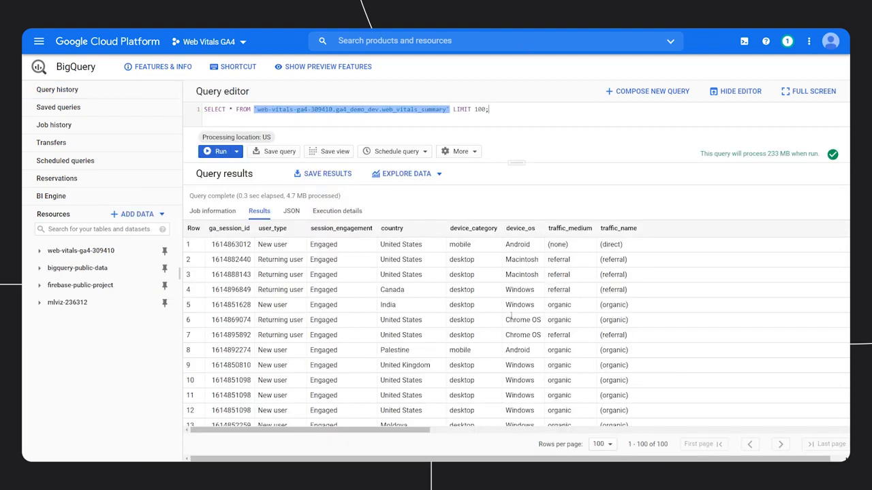
drag(398, 429, 695, 409)
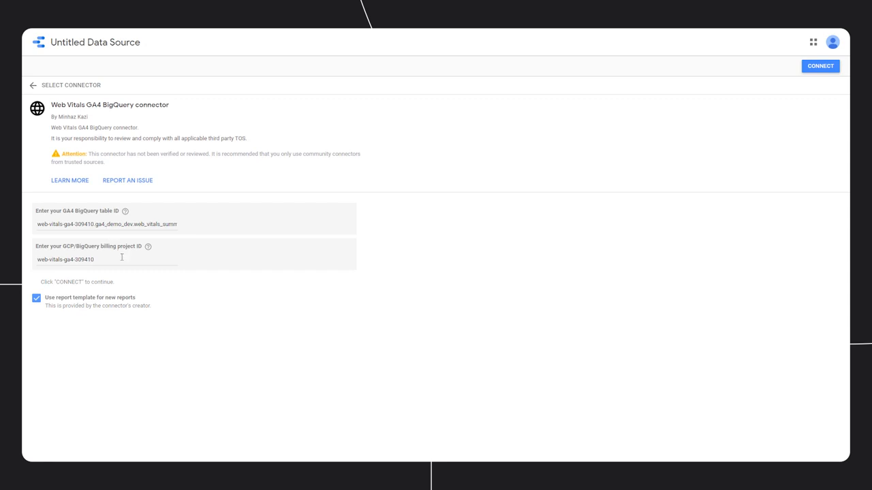
Step: In Data Studio, connect the Web Vitals GA4 BigQuery connector to the web_vitals_summary table and create a report from it
click(813, 67)
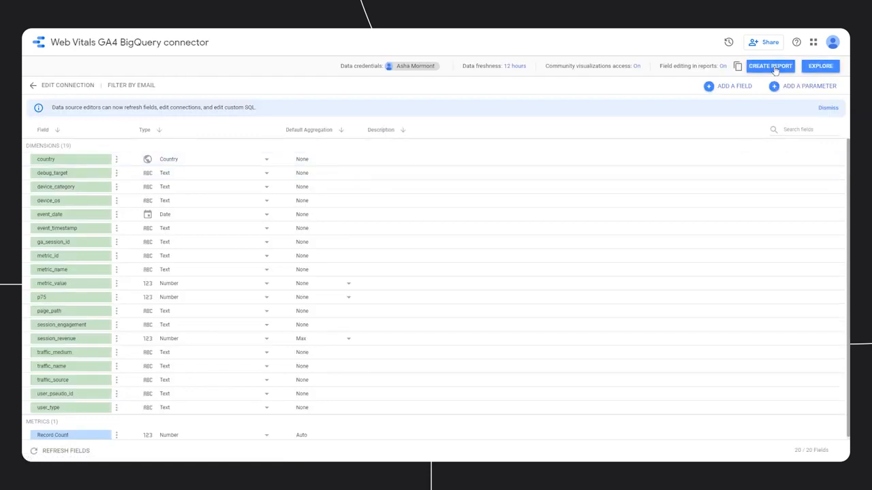
click(775, 69)
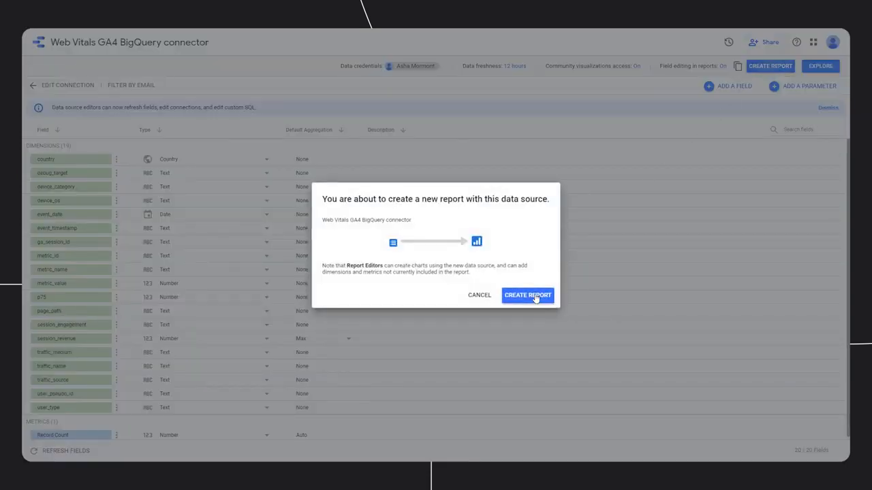
click(535, 297)
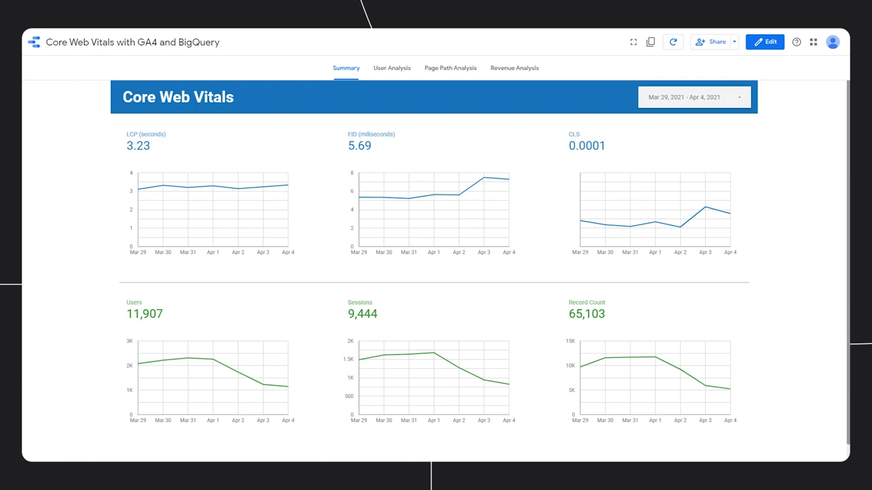
Step: On the report's User Analysis page, show the FID metric and filter the charts to mobile devices
click(392, 70)
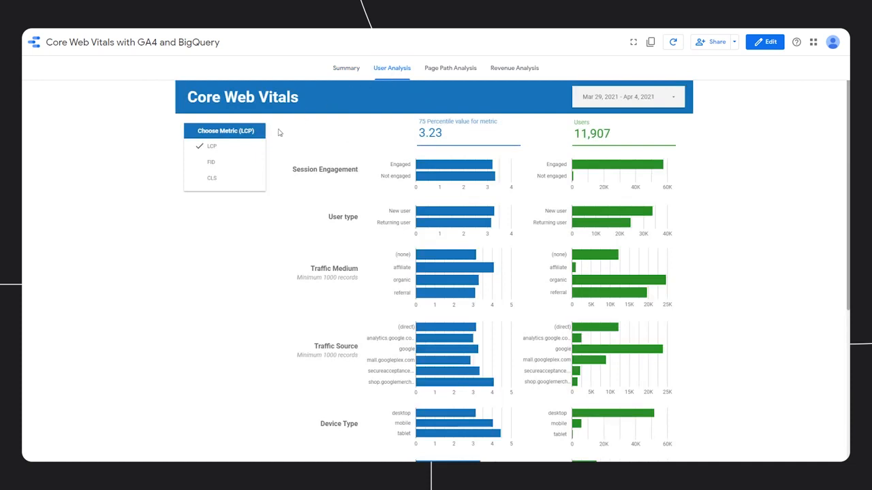
click(210, 166)
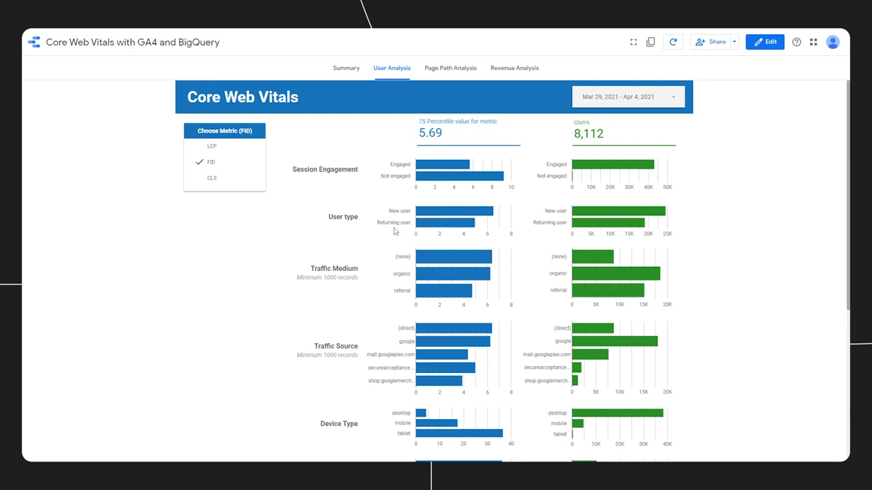
click(450, 423)
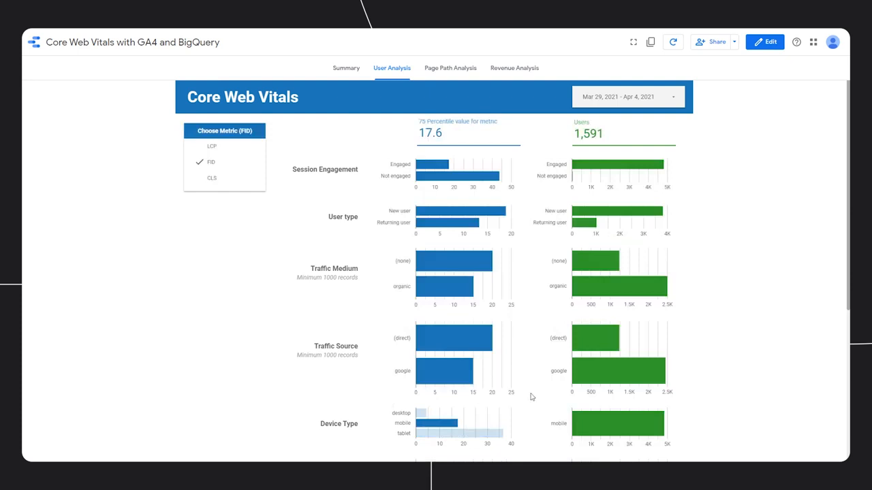
Step: On the Page Path Analysis page, filter FID to the three-point cluster in the scatter chart and narrow it to asearch.html
click(458, 71)
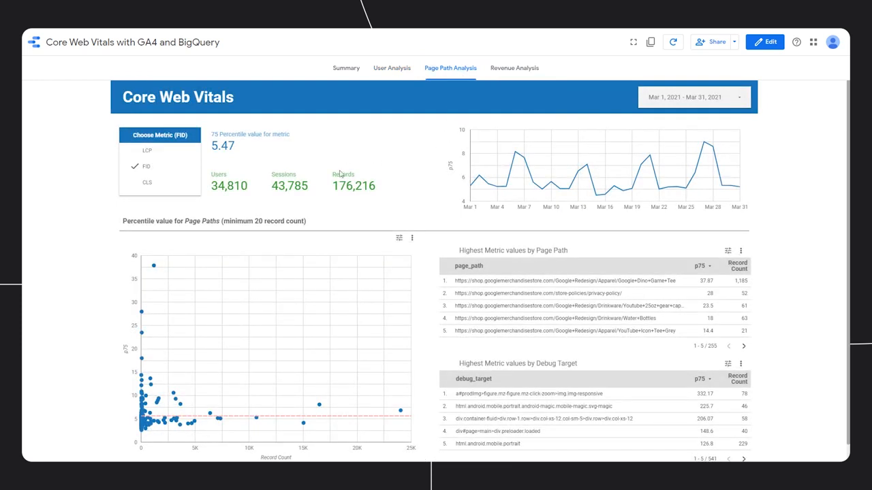
mouse_move(145, 421)
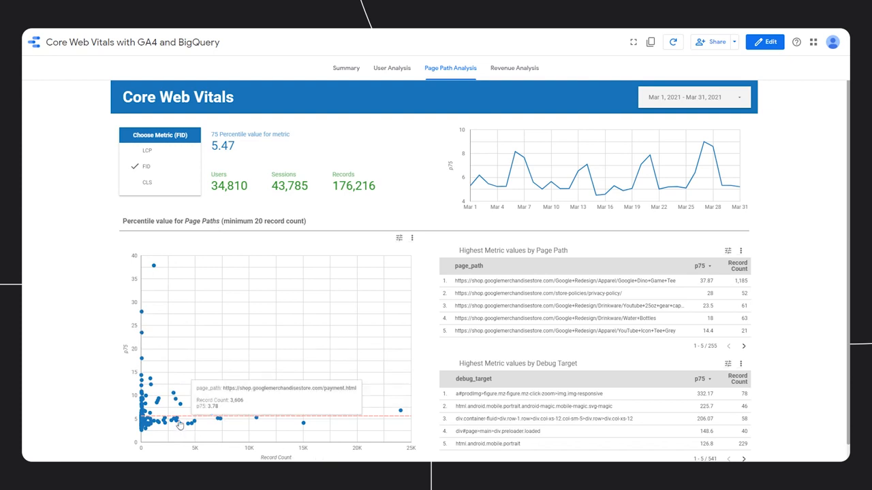
drag(195, 383, 168, 417)
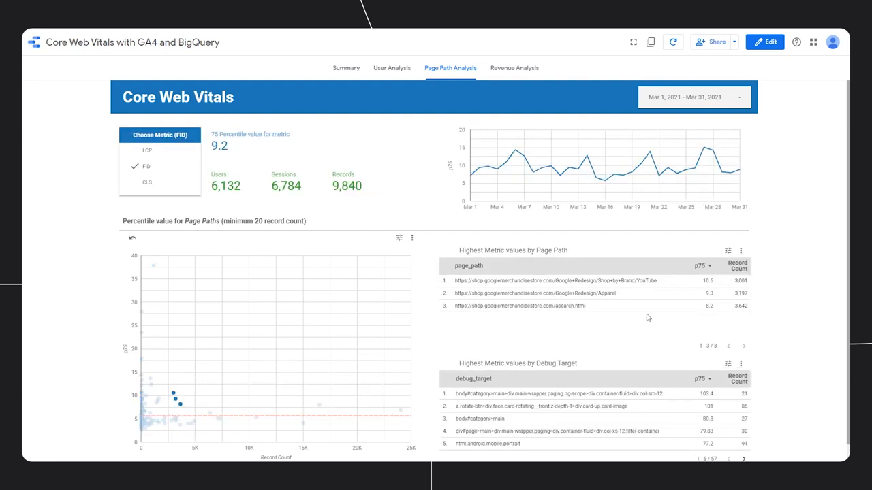
click(590, 310)
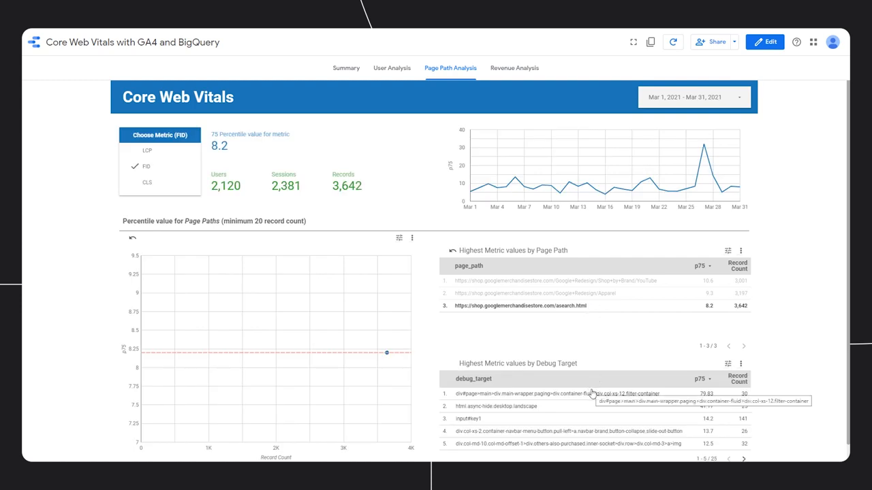
Step: View the report's Revenue Analysis page
click(514, 68)
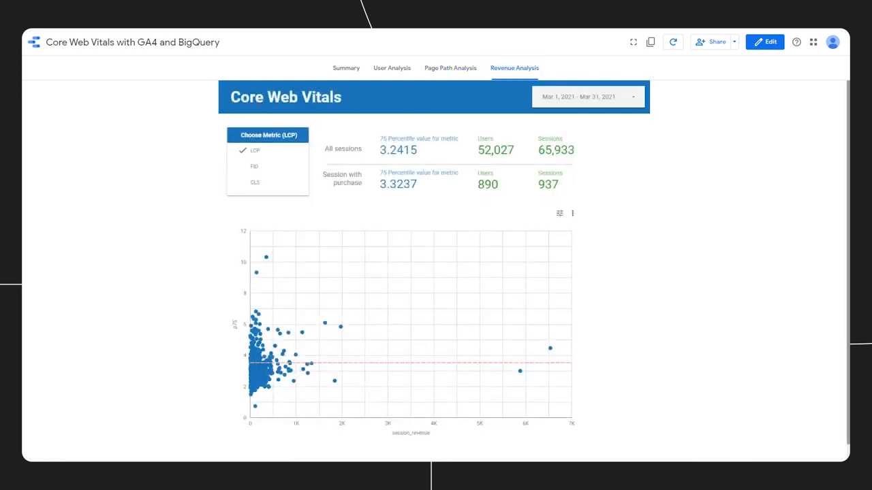